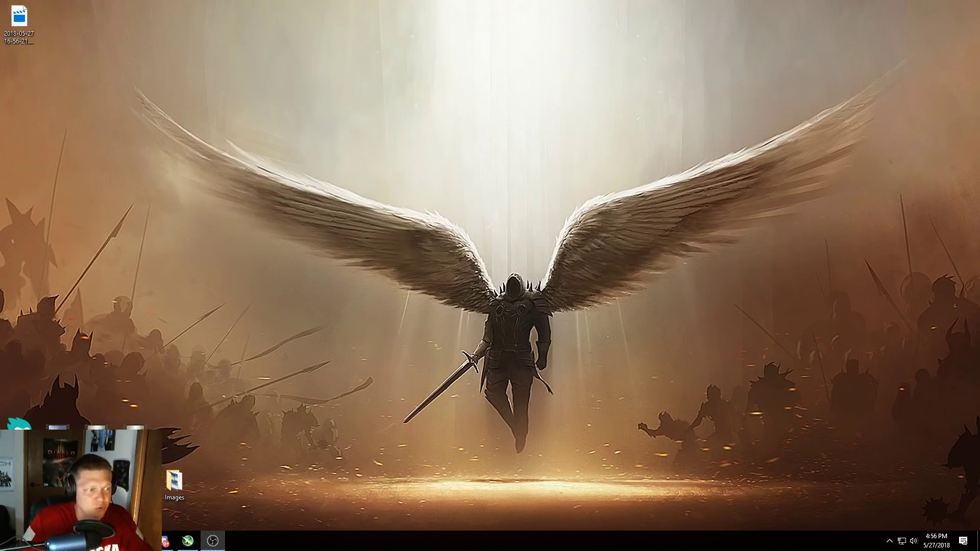
Open Device Manager from a Start search for 'device'.
key("super")
type("device mana")
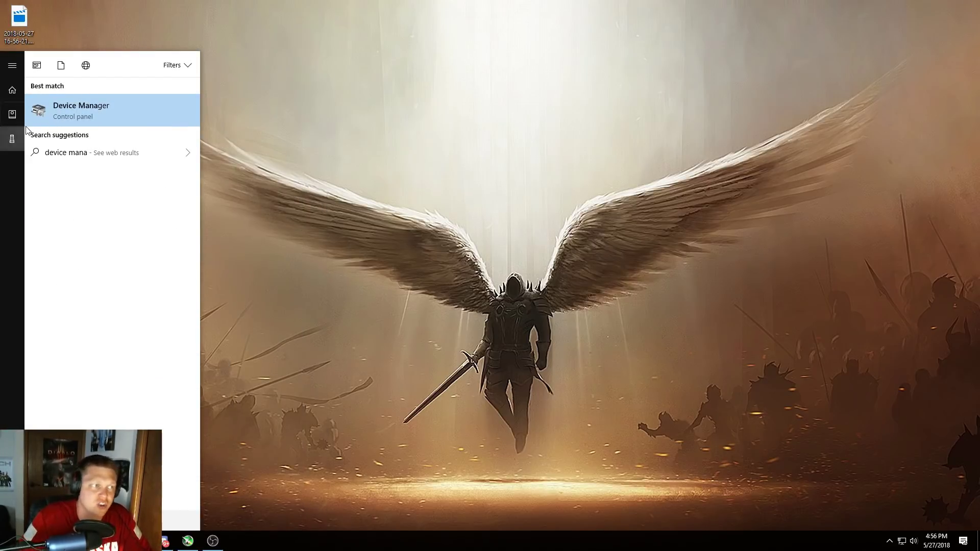
left_click(108, 115)
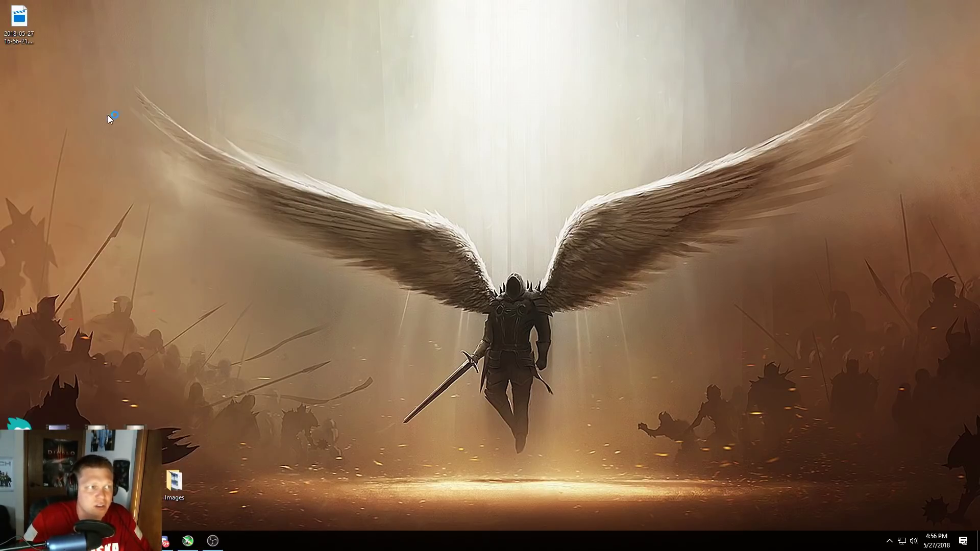
Expand System devices and enable the High precision event timer.
scroll(201, 203, "down", 2)
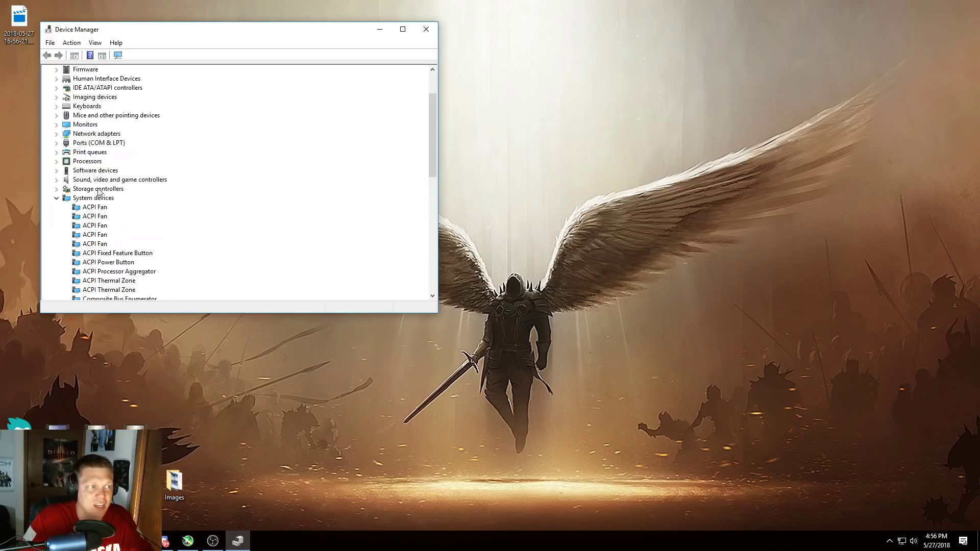
left_click(56, 199)
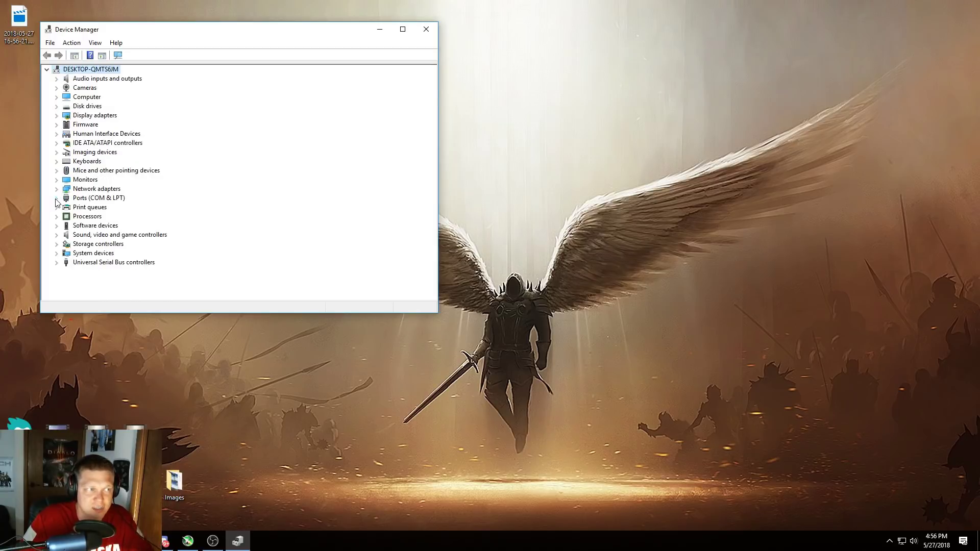
left_click(57, 254)
scroll(172, 211, "down", 6)
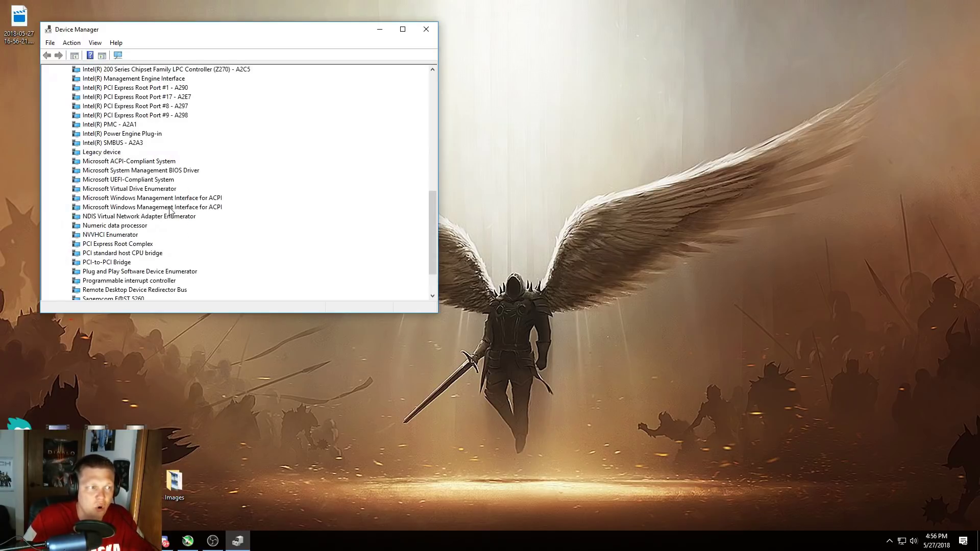
scroll(172, 211, "up", 7)
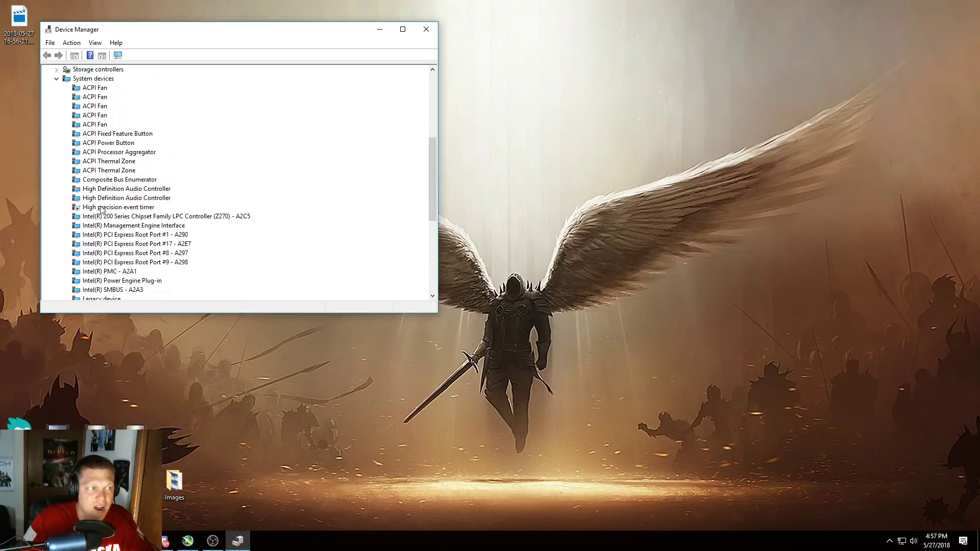
left_click(105, 207)
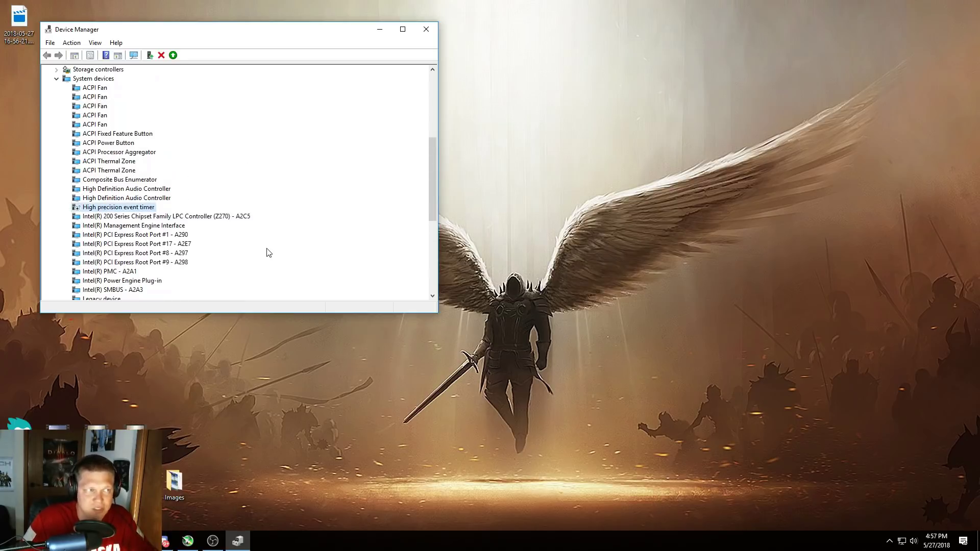
right_click(116, 210)
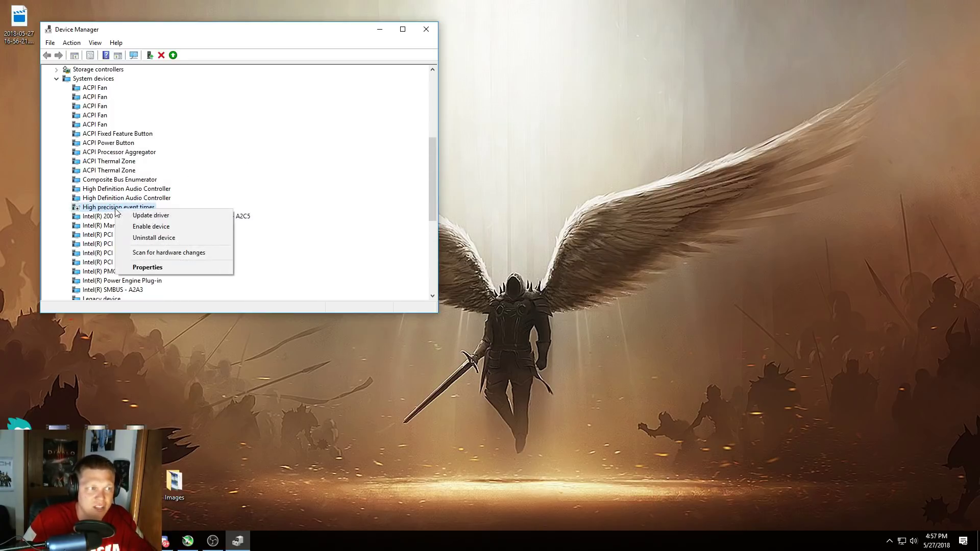
left_click(160, 226)
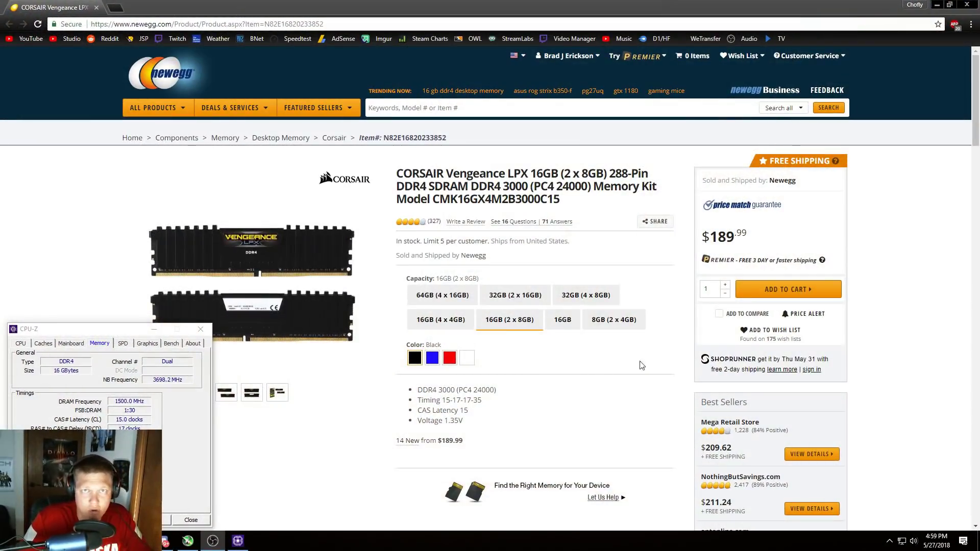
Check CPU-Z's Mainboard, CPU and Memory tabs for 16 GB dual-channel DDR4 at 1500 MHz, then return to Newegg.
left_click(51, 331)
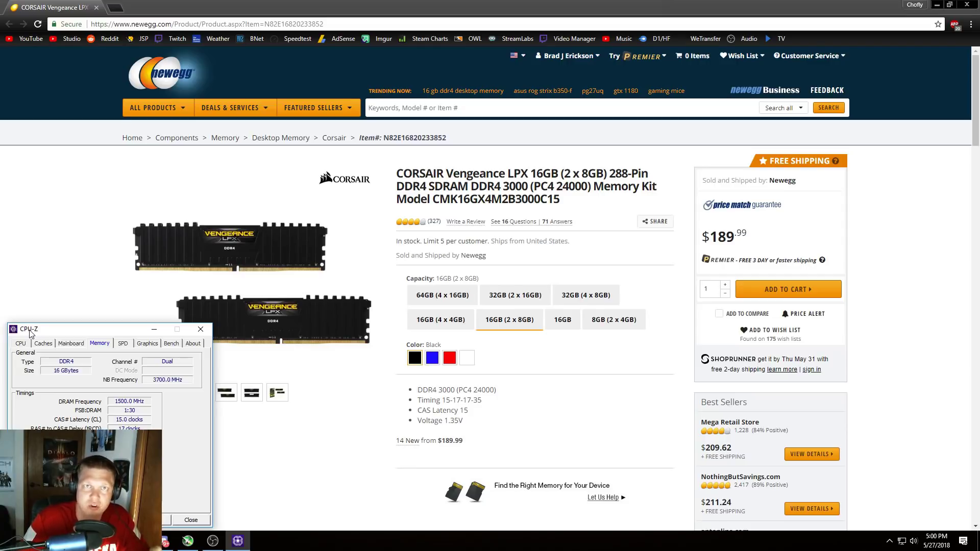
mouse_move(49, 332)
left_mouse_down()
mouse_move(59, 302)
mouse_move(57, 319)
left_mouse_up()
left_click(88, 332)
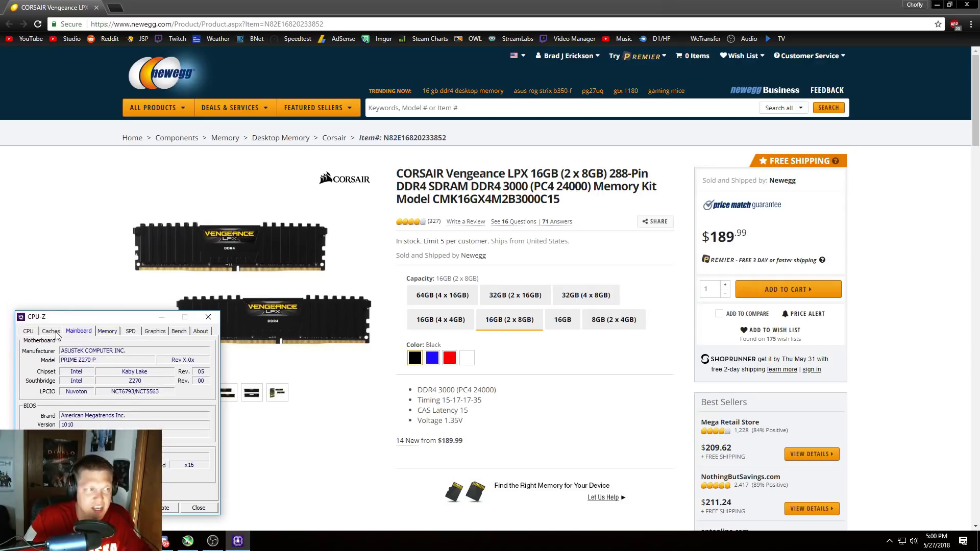
left_click(30, 332)
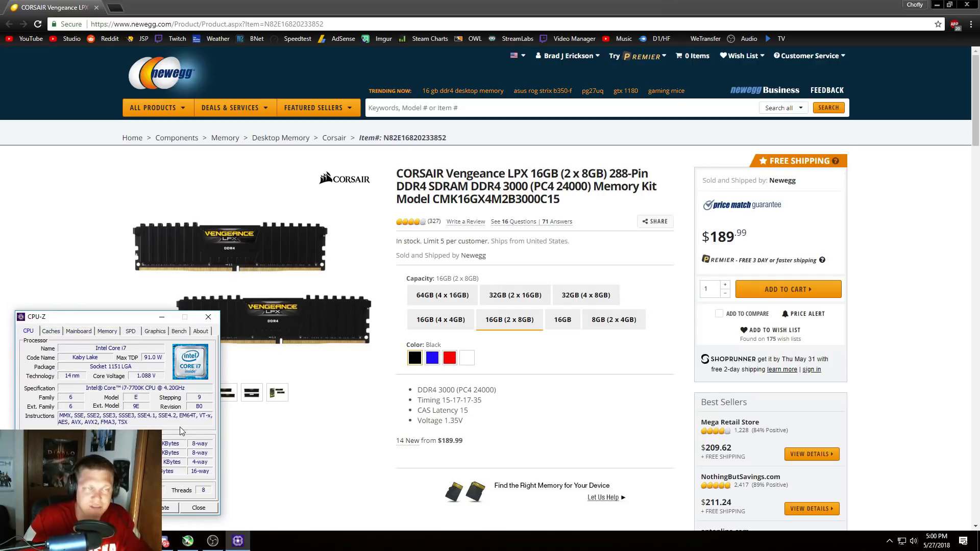
left_click(114, 333)
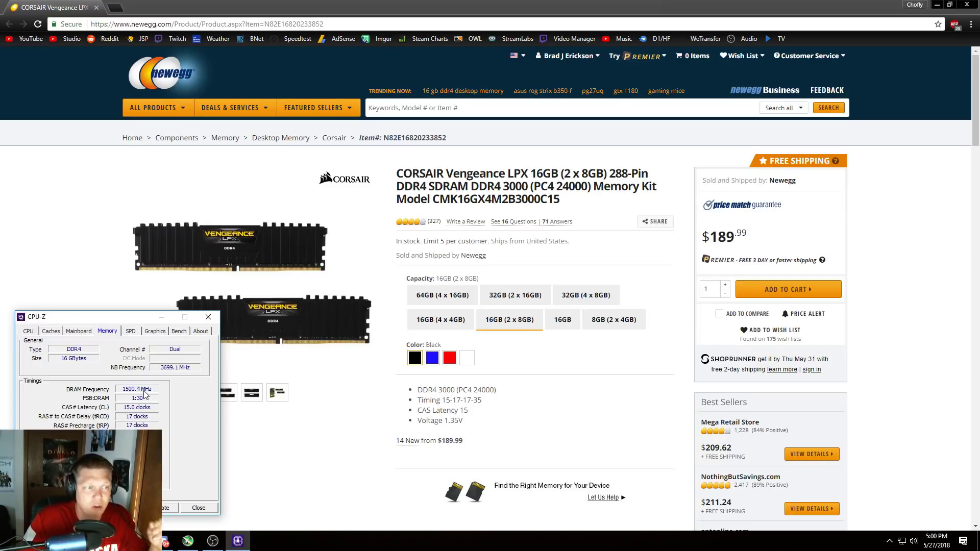
left_click(32, 285)
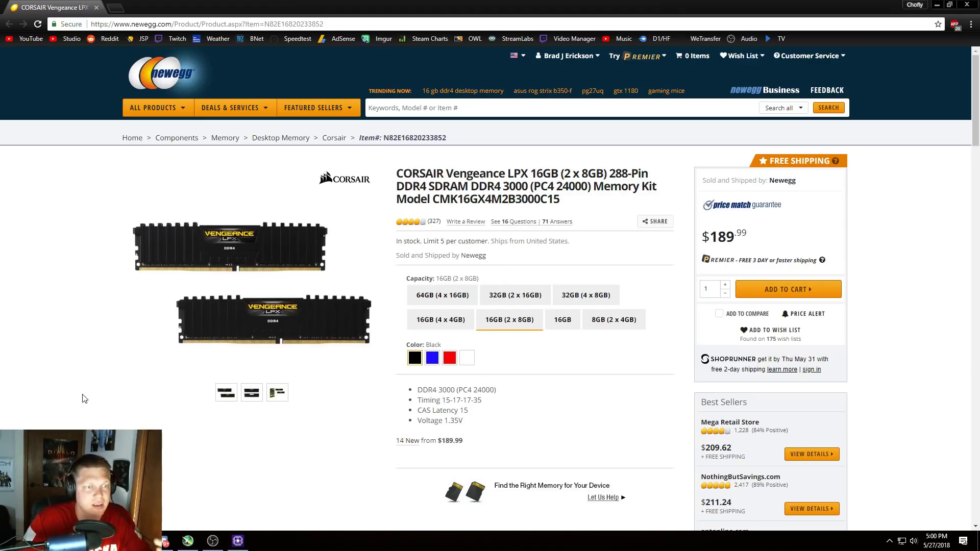
Scroll to the Newegg specifications and briefly highlight the DDR4 3000 speed value.
scroll(81, 393, "down", 9)
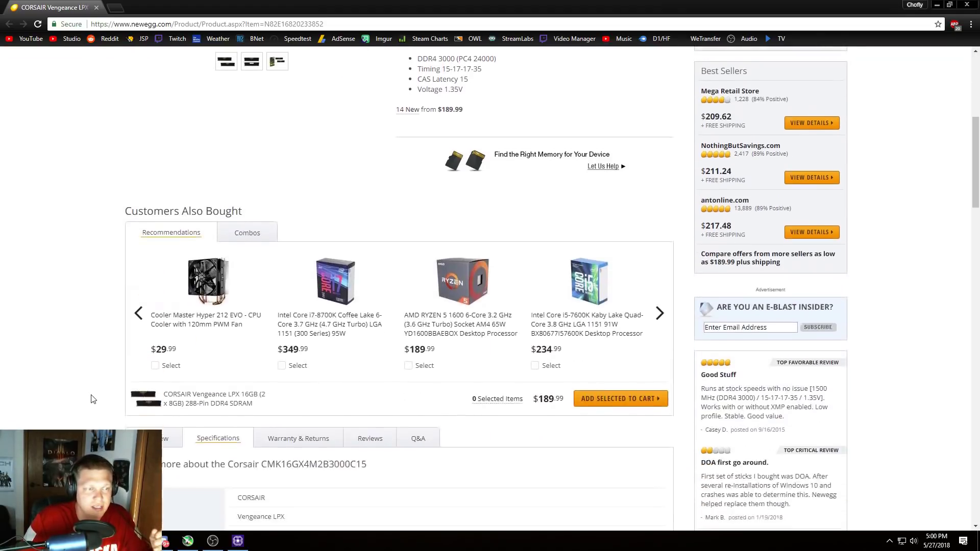
scroll(78, 389, "down", 2)
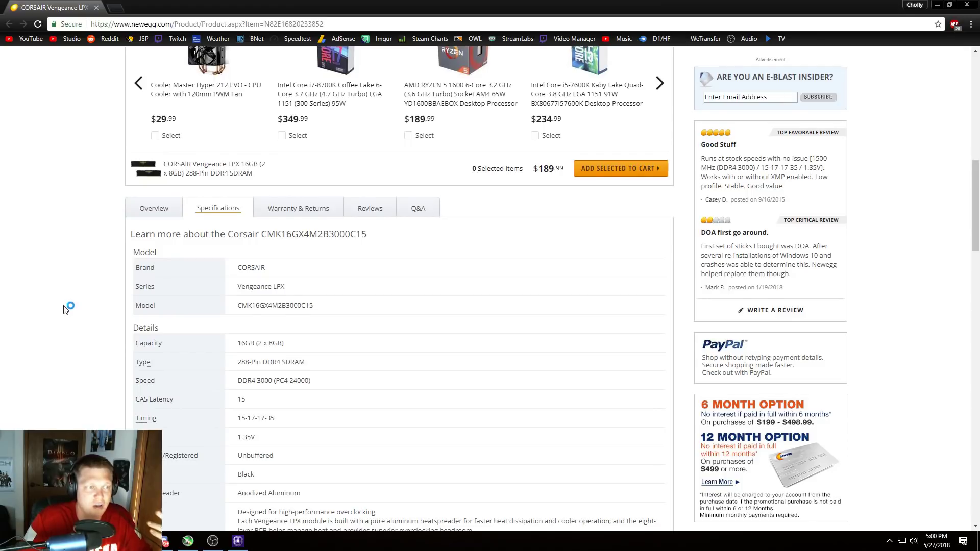
scroll(71, 314, "down", 1)
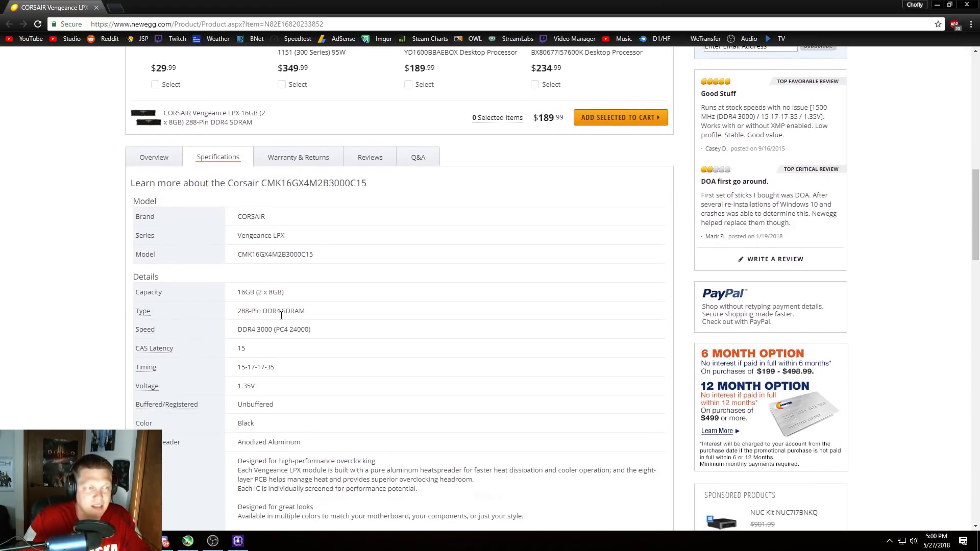
left_click_drag(237, 329, 273, 330)
left_click(242, 330)
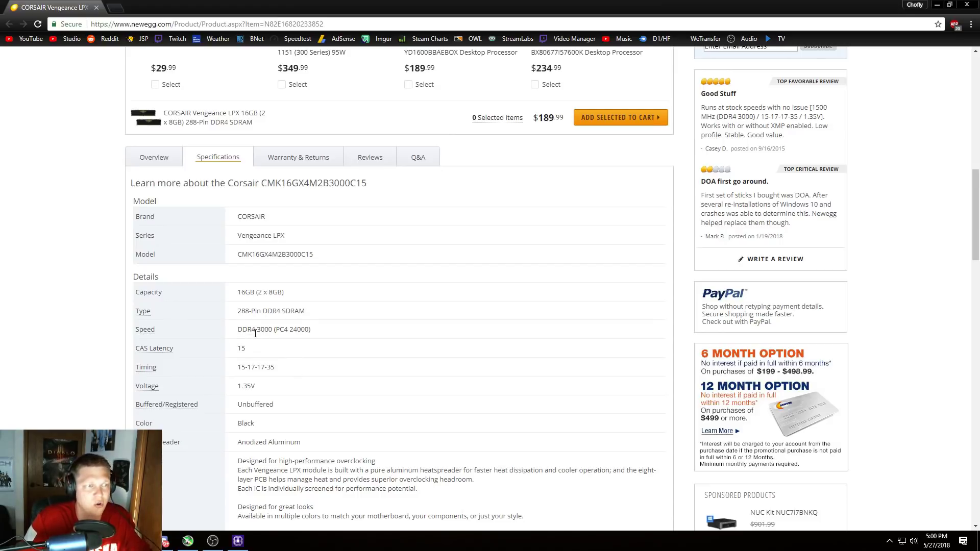
Restore CPU-Z's Memory tab over the Newegg product page from the taskbar.
left_click(238, 541)
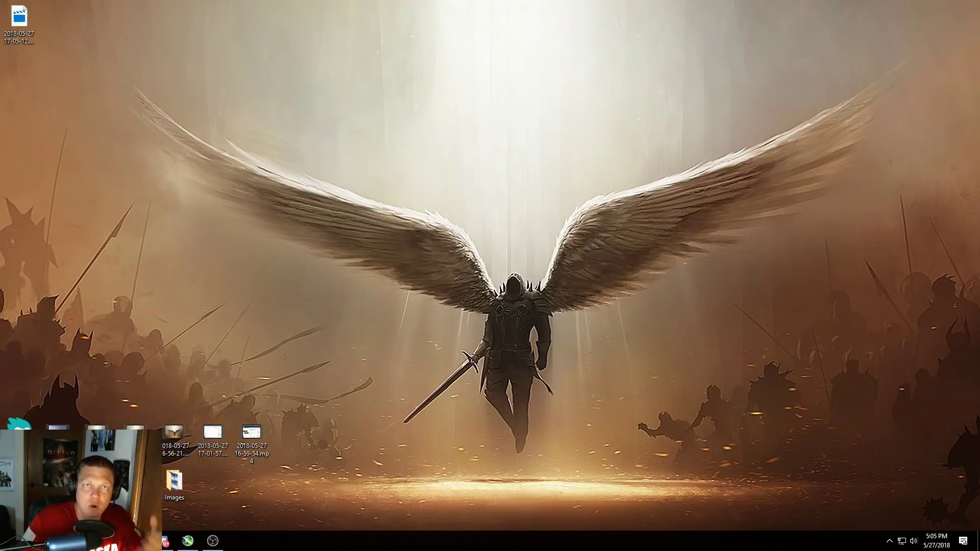
Reach Power Options via an 'edit power' search and select the High performance plan.
key("super")
type("edi")
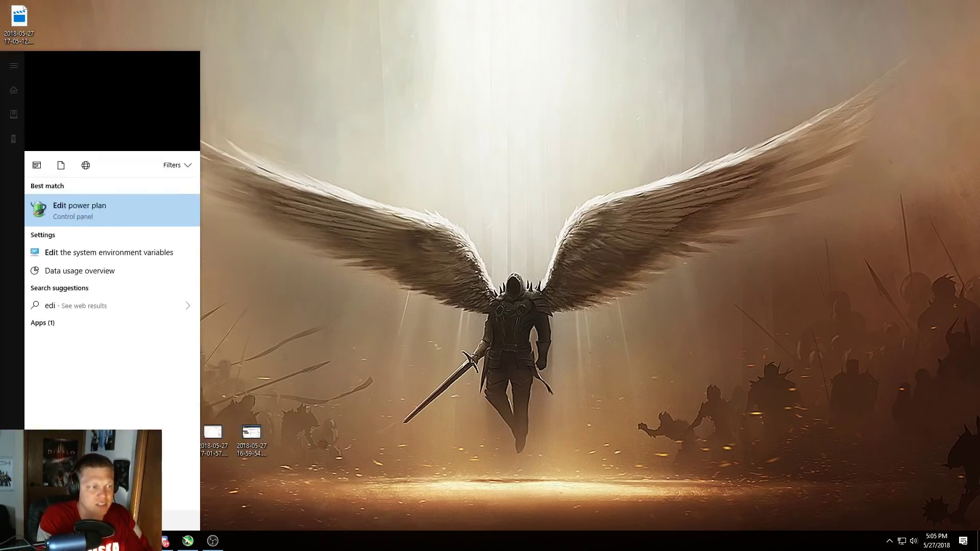
type("t power")
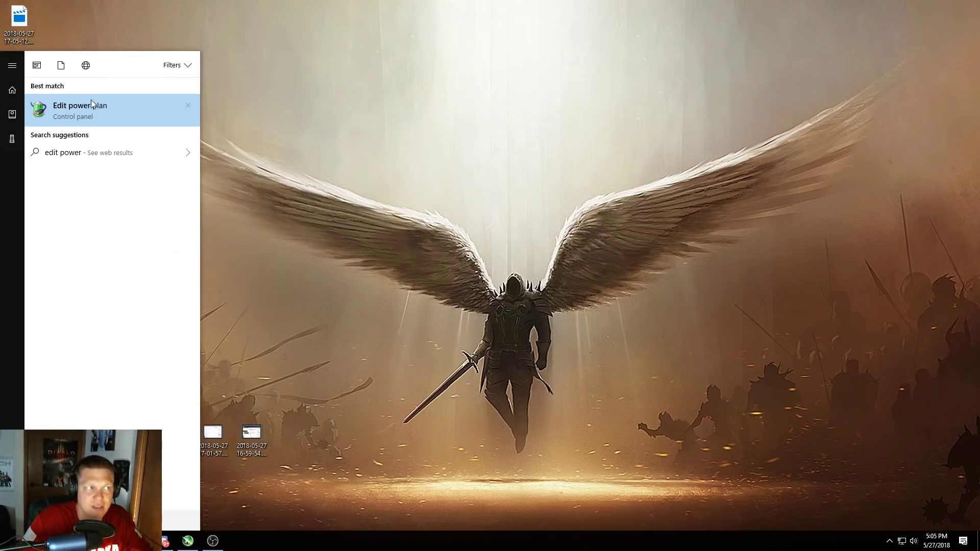
left_click(96, 114)
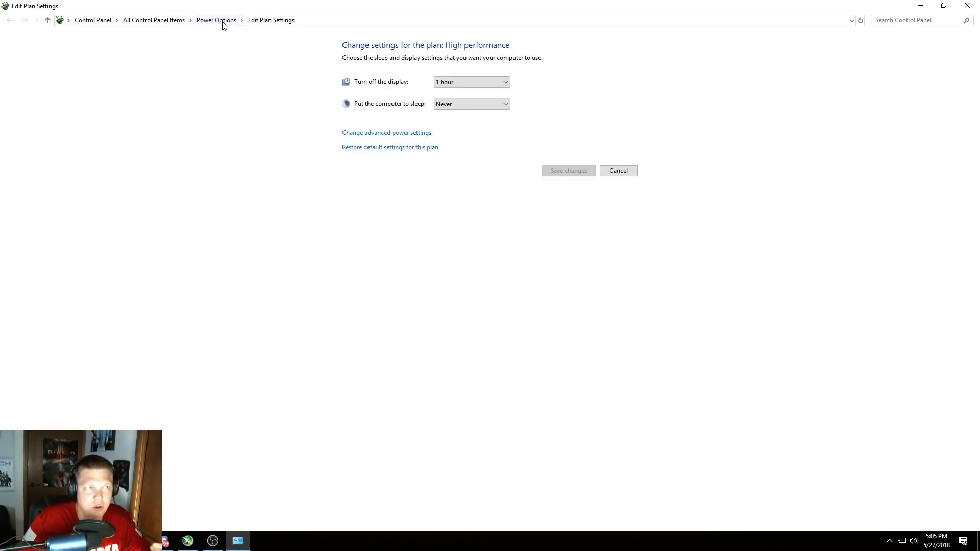
left_click(217, 20)
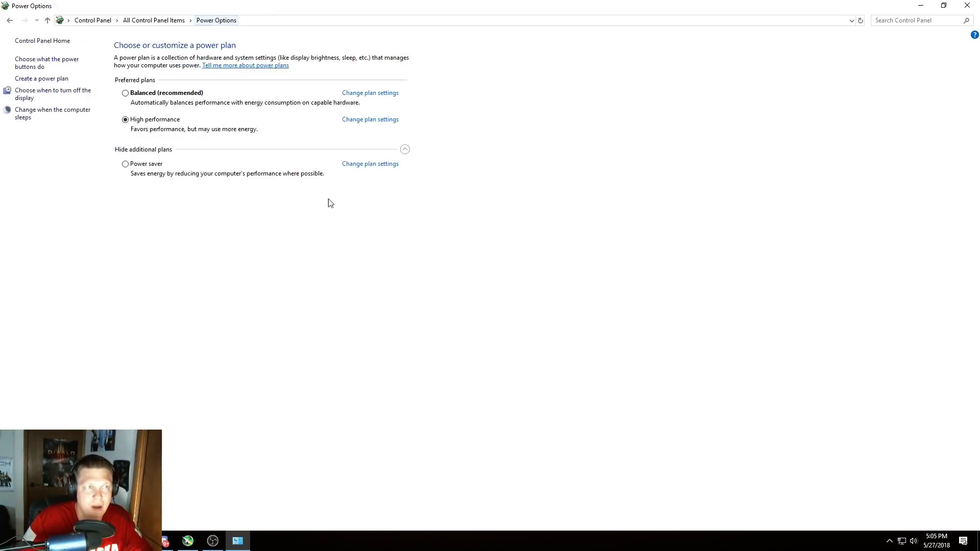
left_click(125, 92)
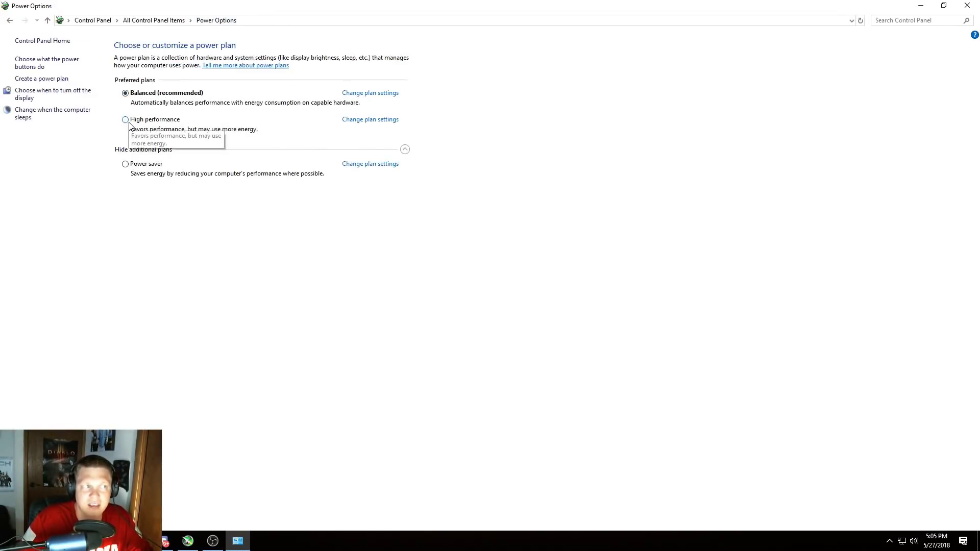
left_click(125, 119)
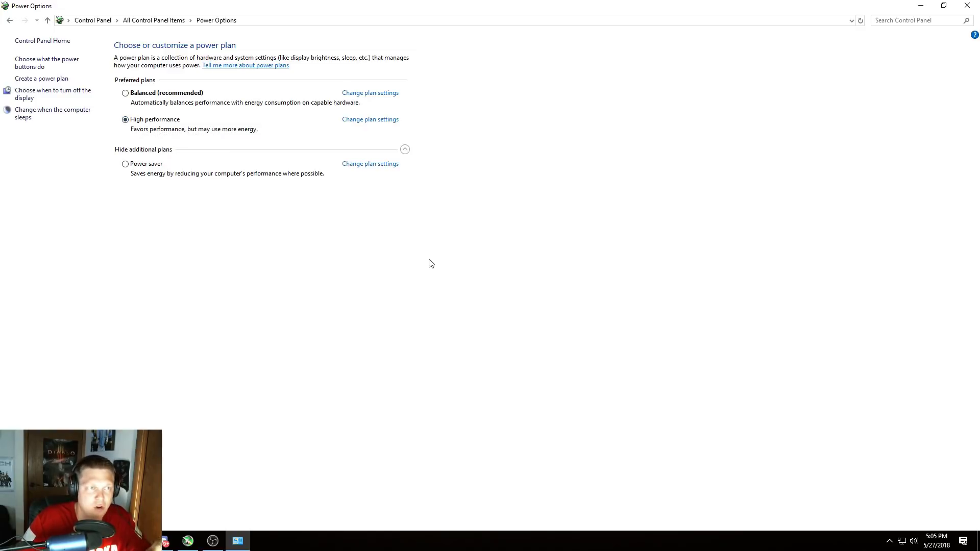
Close Power Options, then reopen it from Control Panel found via a 'contorl' search.
left_click(967, 5)
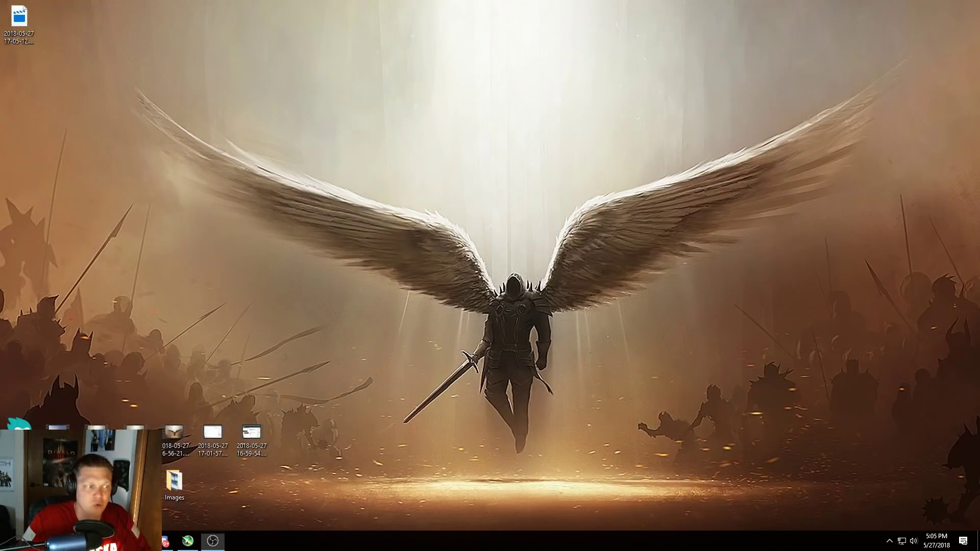
key("super")
type("contorl")
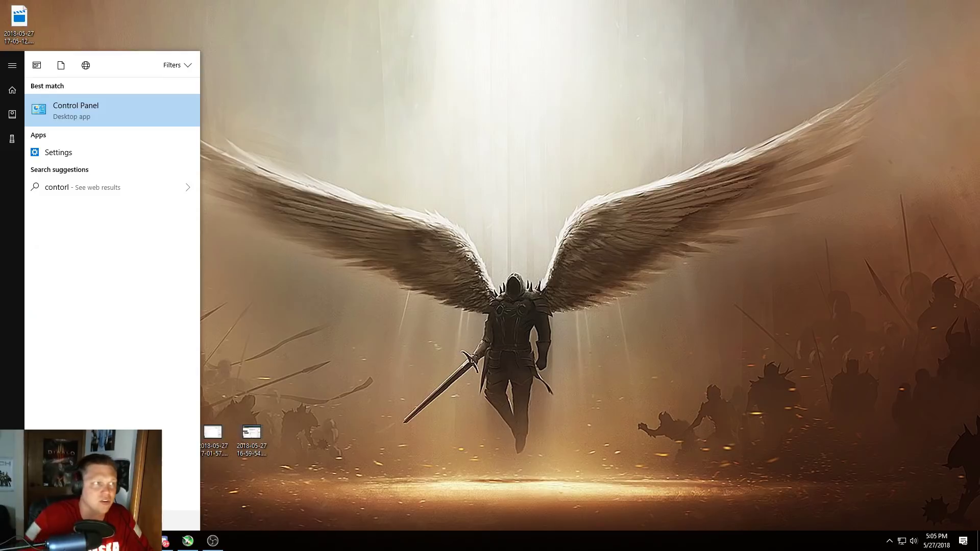
left_click(125, 102)
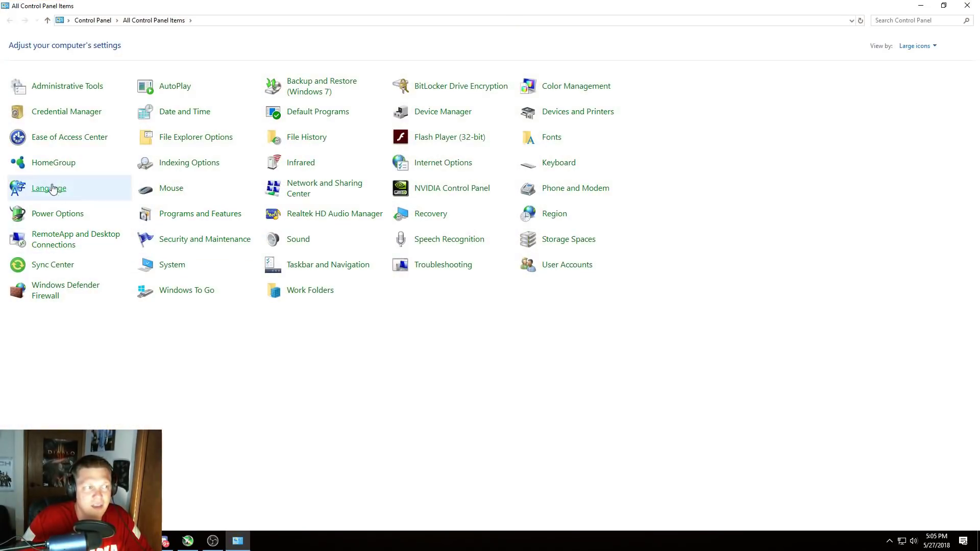
left_click(47, 217)
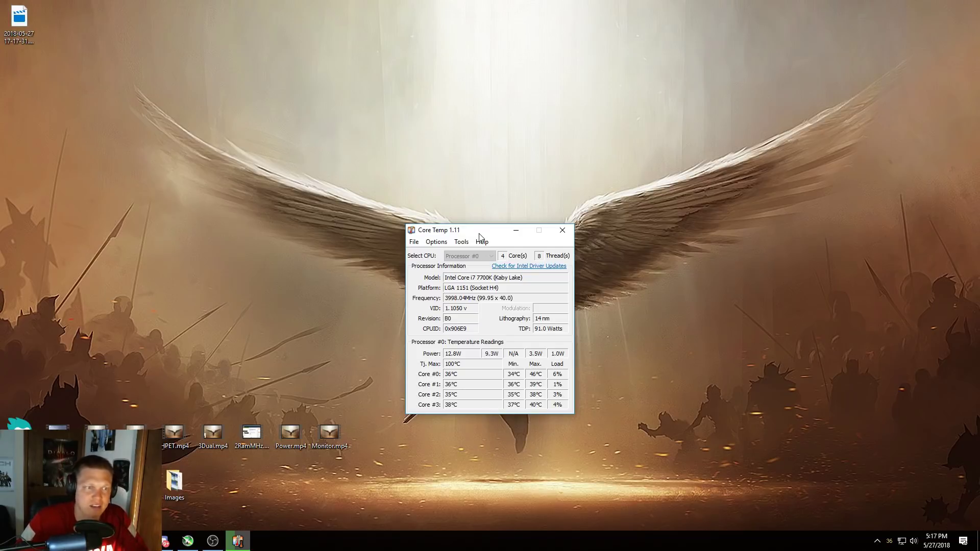
Reposition the Core Temp window to read the i7 7700K's core temperatures.
left_click_drag(463, 234, 489, 232)
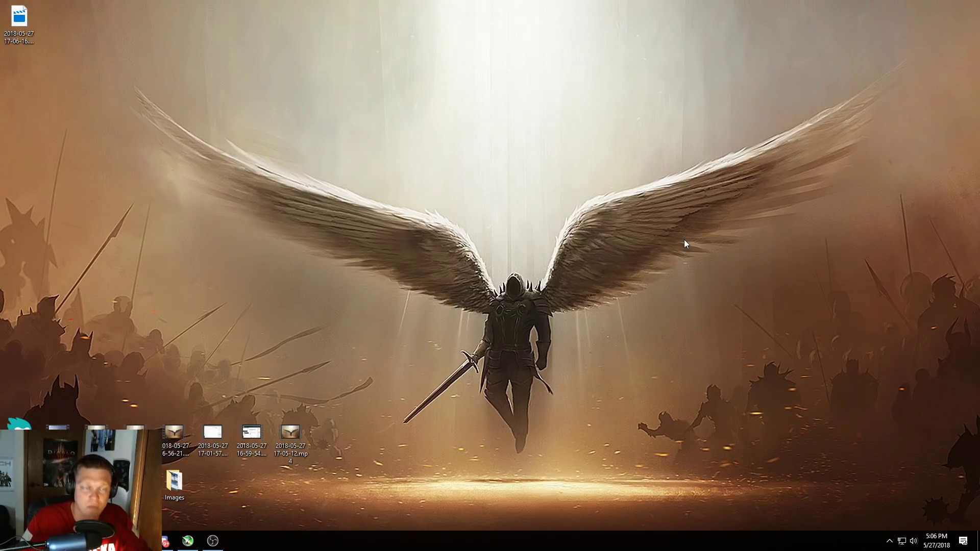
Launch NVIDIA Control Panel from the desktop shortcut menu.
right_click(432, 272)
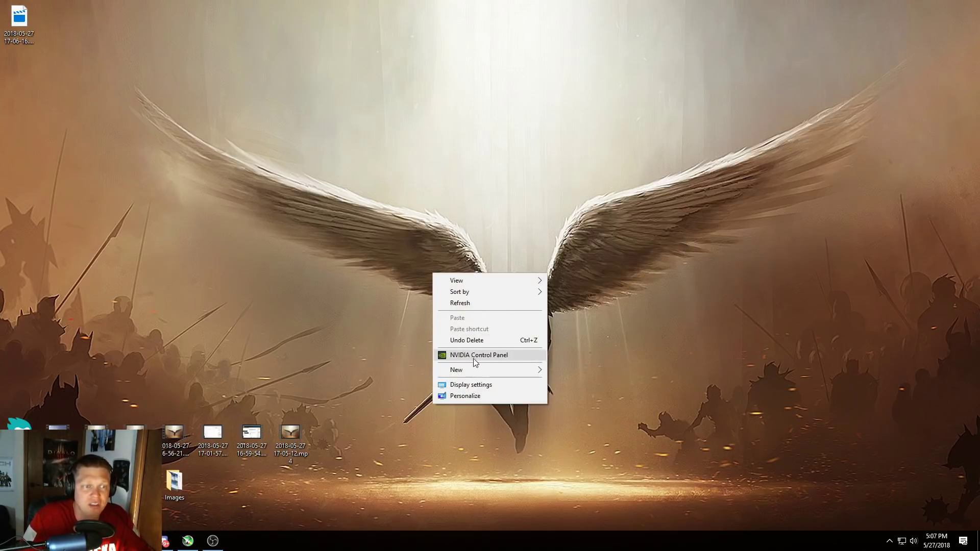
right_click(347, 232)
left_click(400, 317)
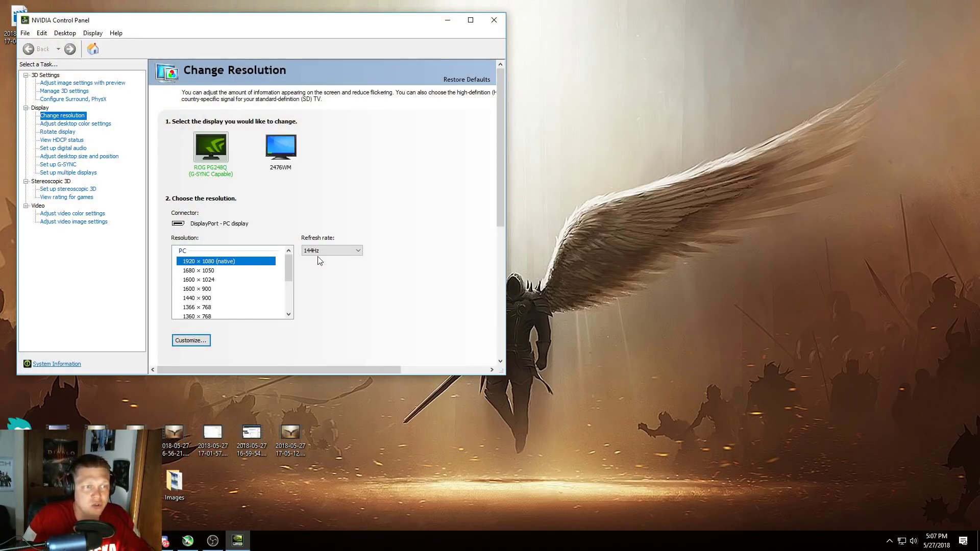
Confirm the refresh rate dropdown stays at 144Hz, then close the panel.
left_click(314, 252)
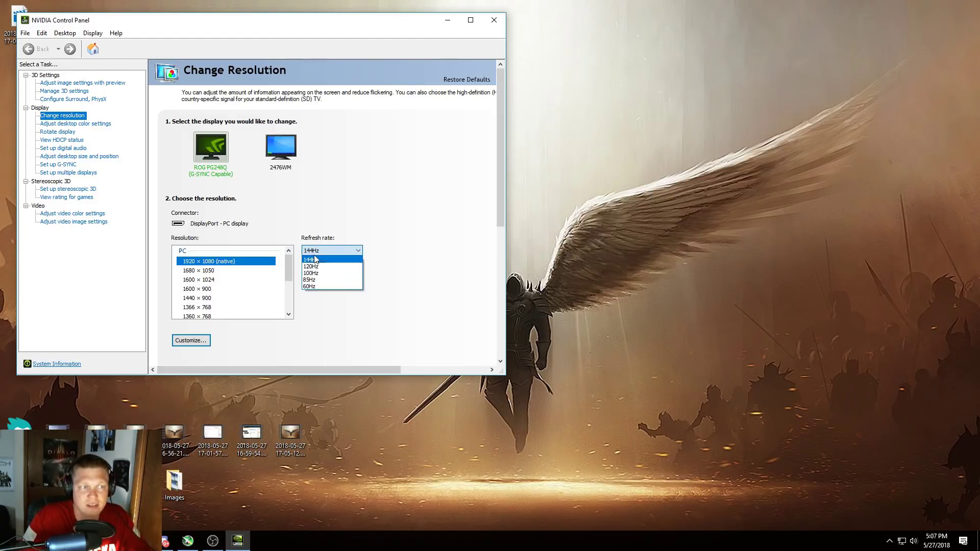
left_click(383, 223)
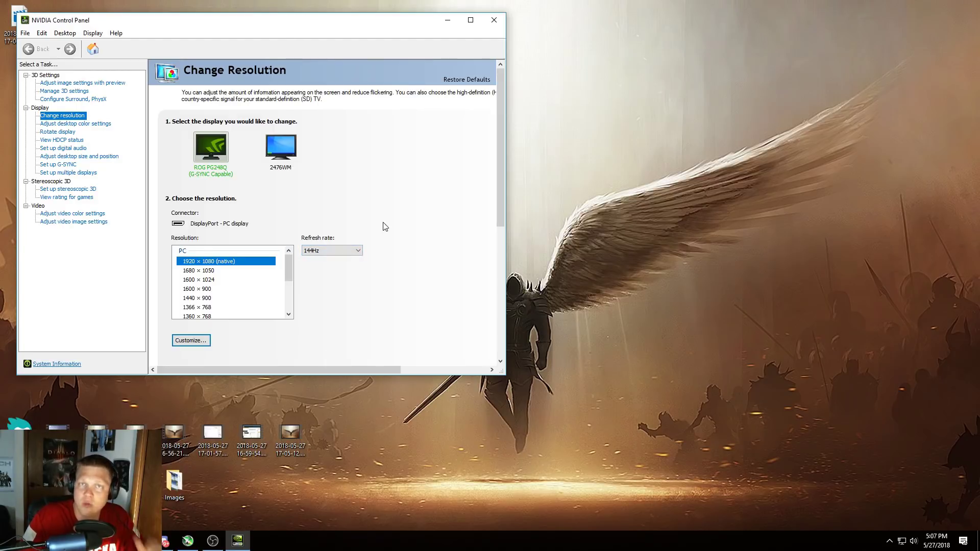
left_click(327, 251)
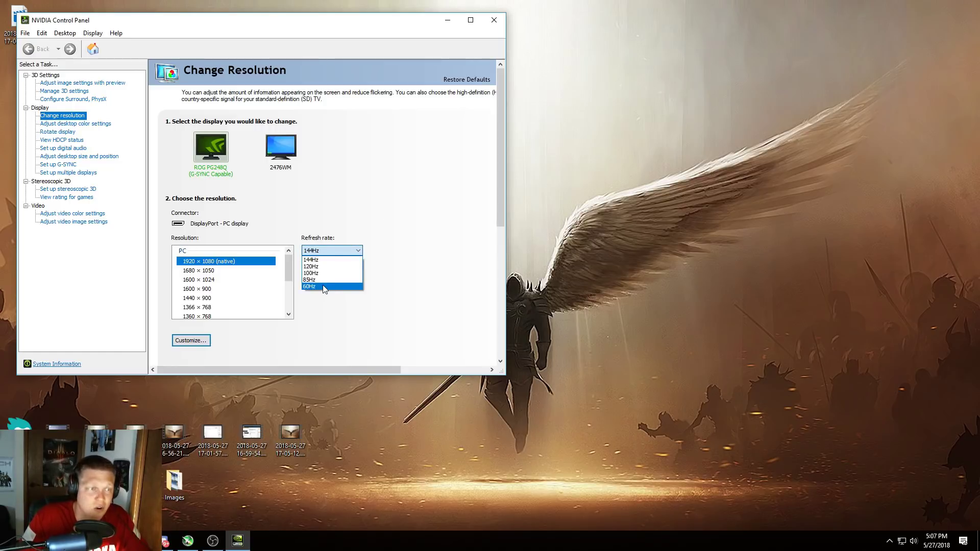
left_click(337, 250)
left_click(341, 253)
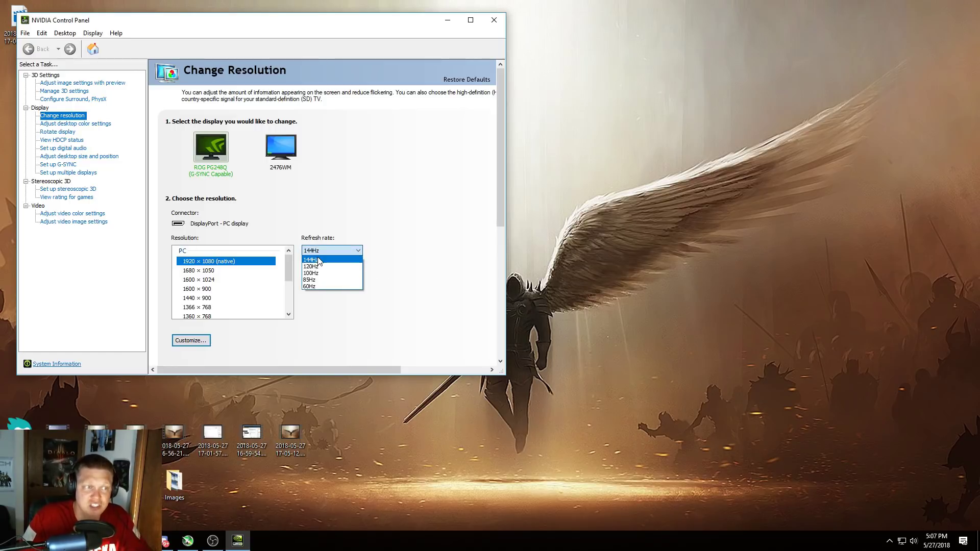
left_click(389, 201)
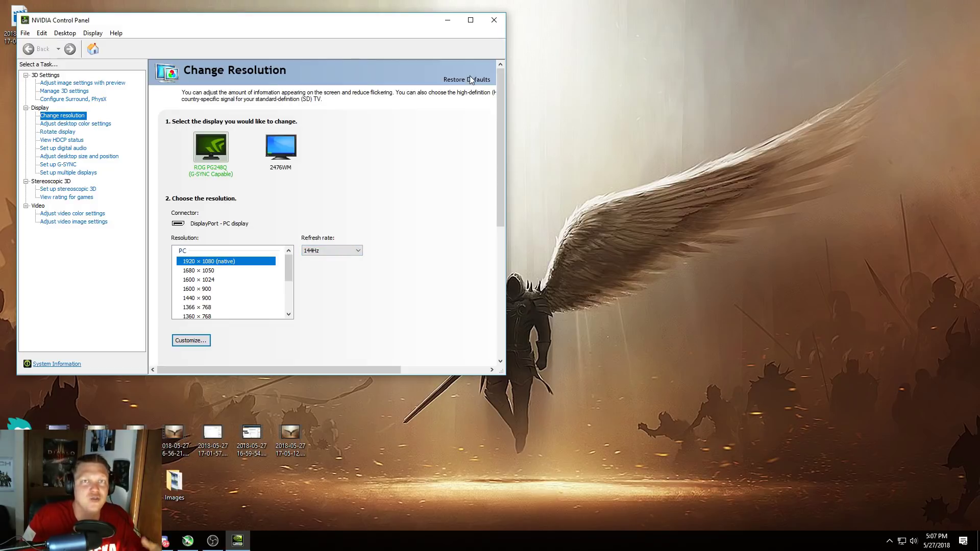
left_click(493, 21)
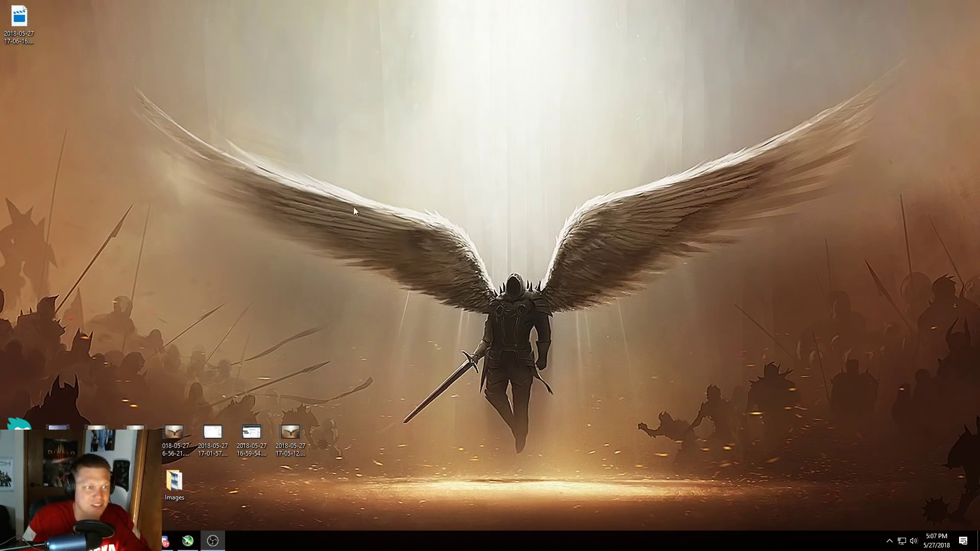
Focus the desktop ahead of launching MSI Afterburner.
left_click(473, 238)
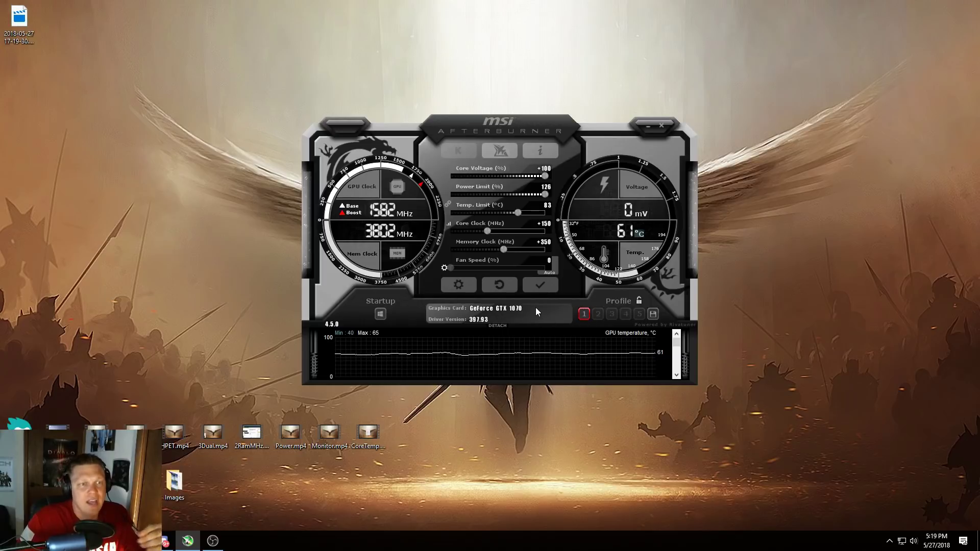
Reset Afterburner so the GTX 1070's core and memory clock offsets return to +0.
left_click(499, 286)
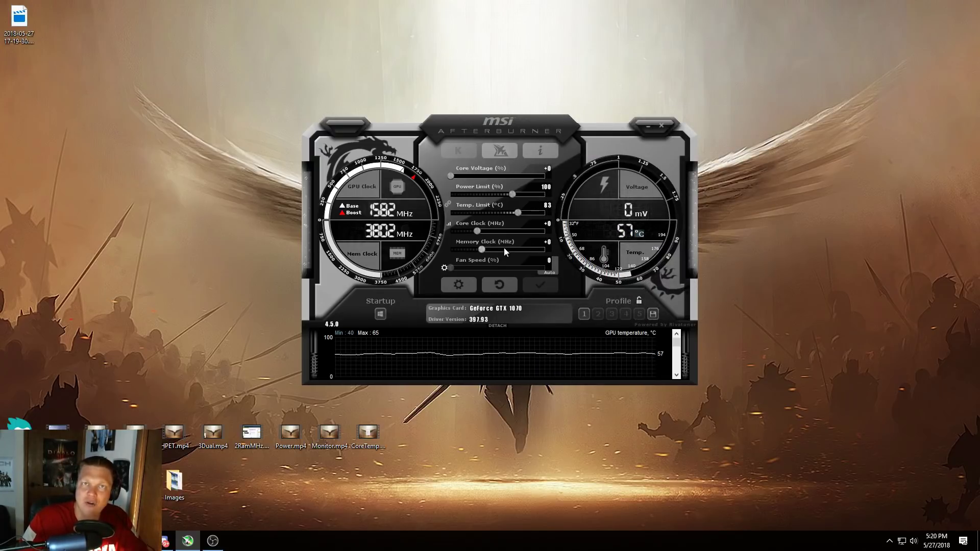
Load and apply overclock Profile 1 to the graphics card, then reset it to stock clocks.
left_click(582, 313)
left_click(539, 284)
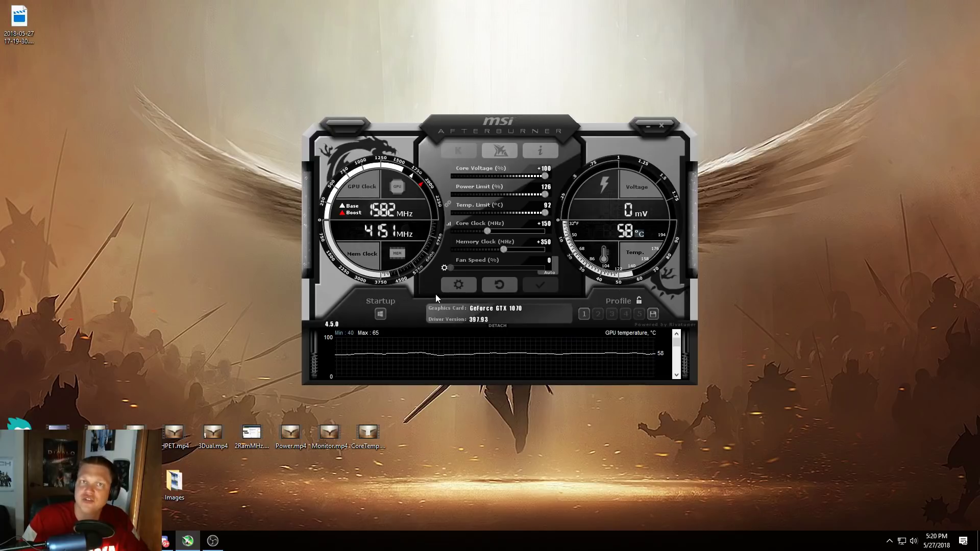
left_click(499, 286)
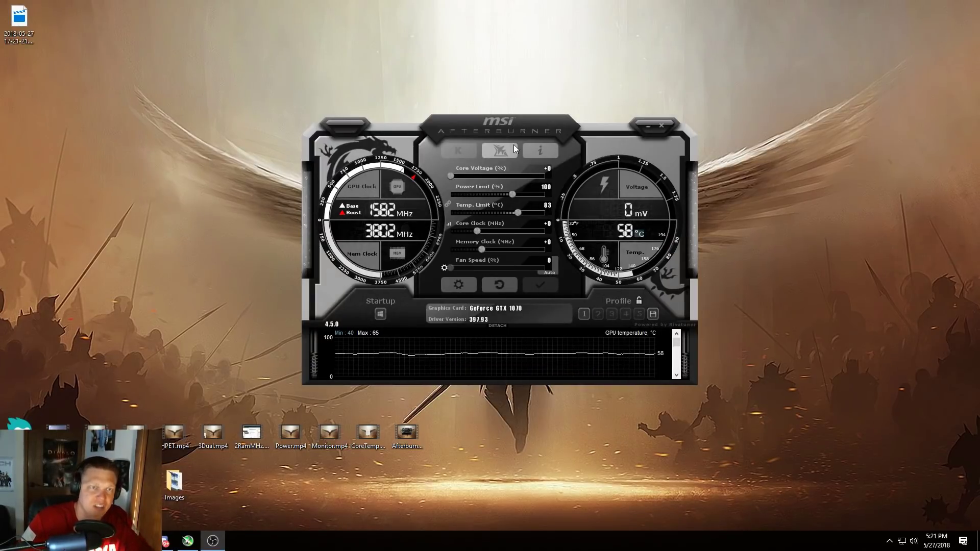
left_click(661, 128)
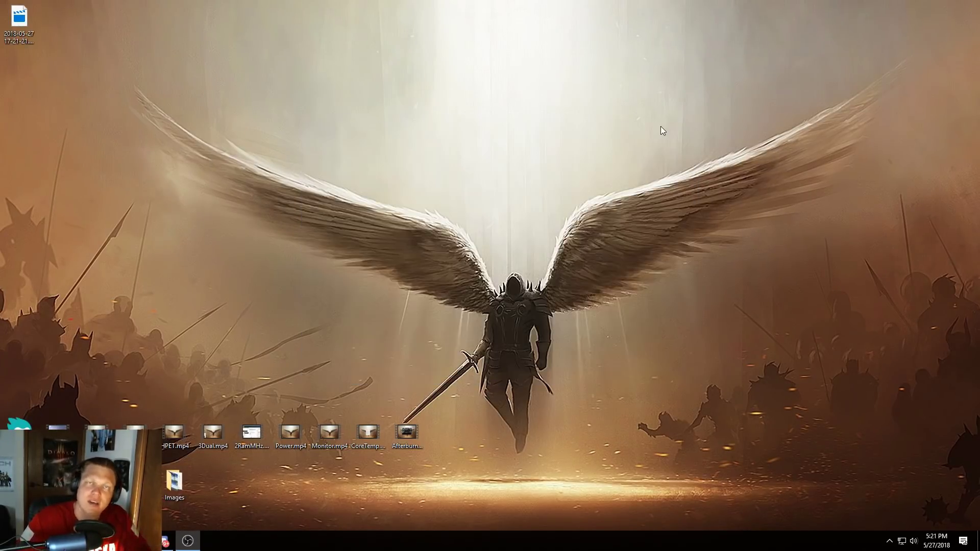